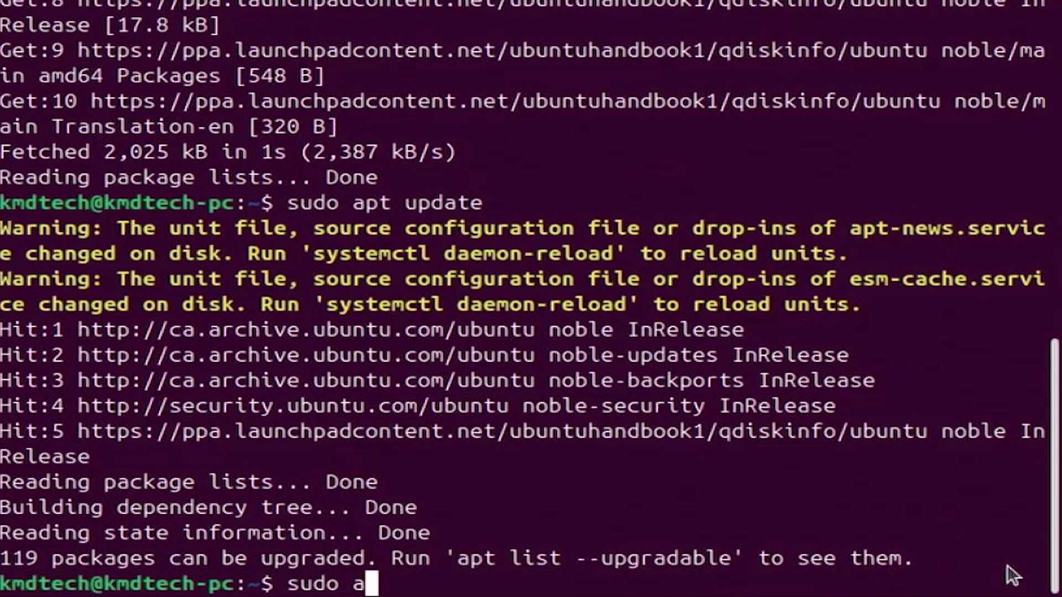
Run sudo apt install qdiskinfo in the Terminal
{"action": "type", "text": "pt"}
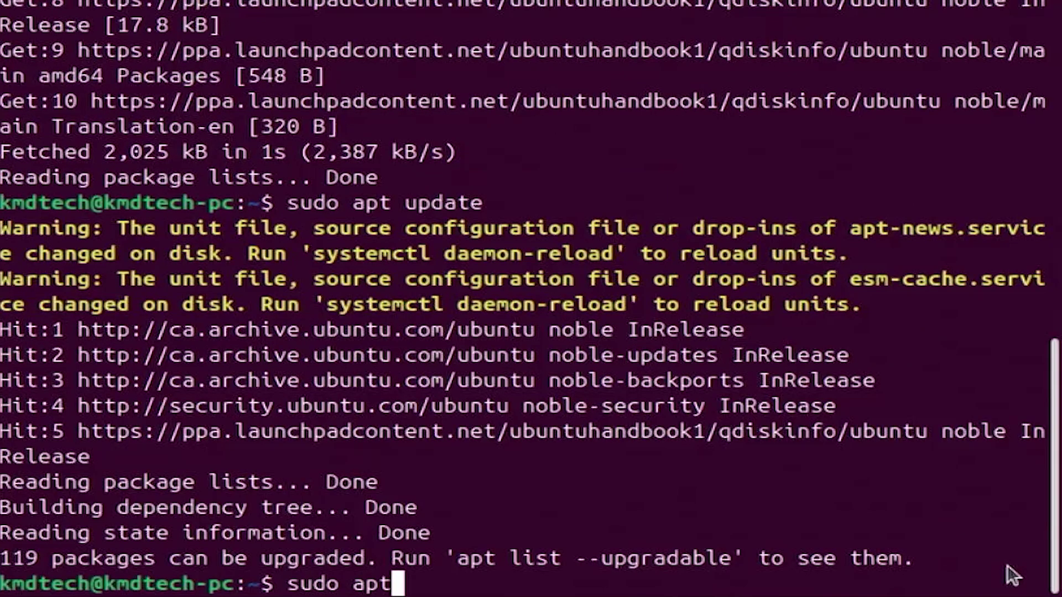
{"action": "type", "text": " install q"}
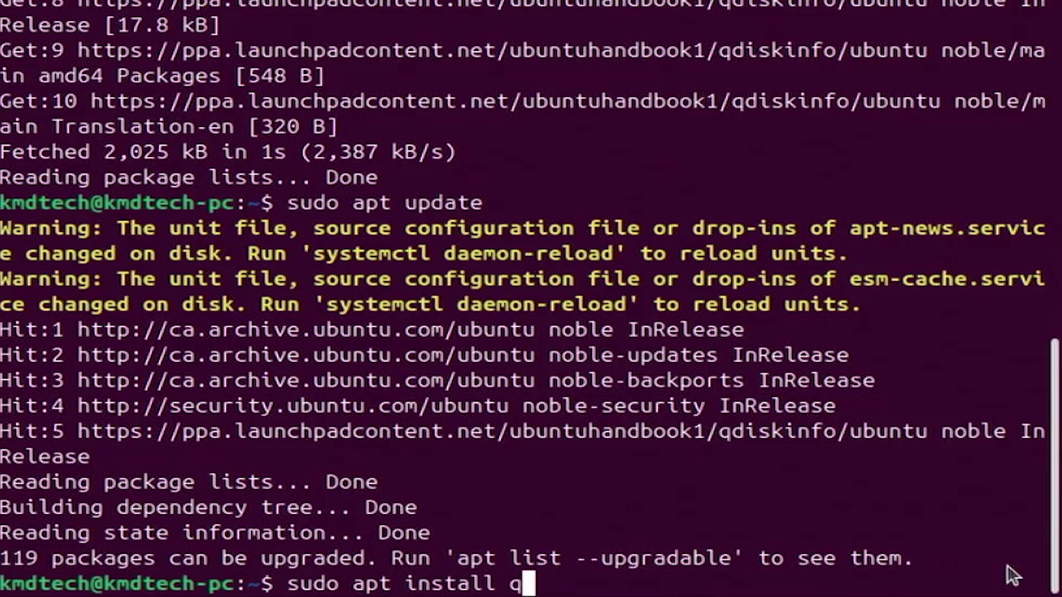
{"action": "type", "text": "diskinfo"}
{"action": "key", "text": "Return"}
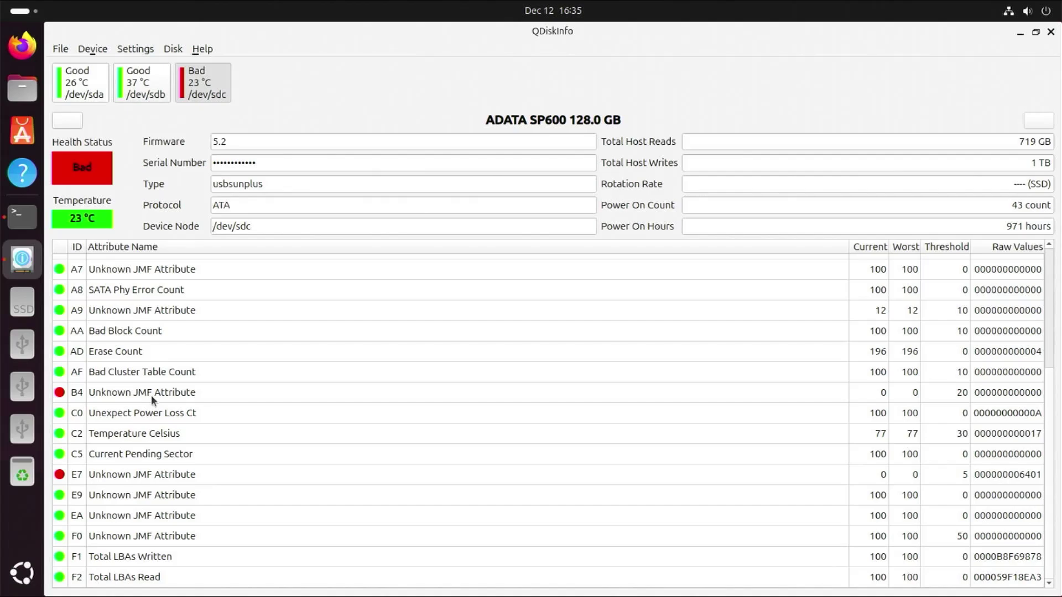
Inspect the failing B4 and E7 SMART attributes, then show the ADATA /dev/sdc drive details
{"action": "left_click", "coordinate": [151, 395]}
{"action": "left_click", "coordinate": [156, 476]}
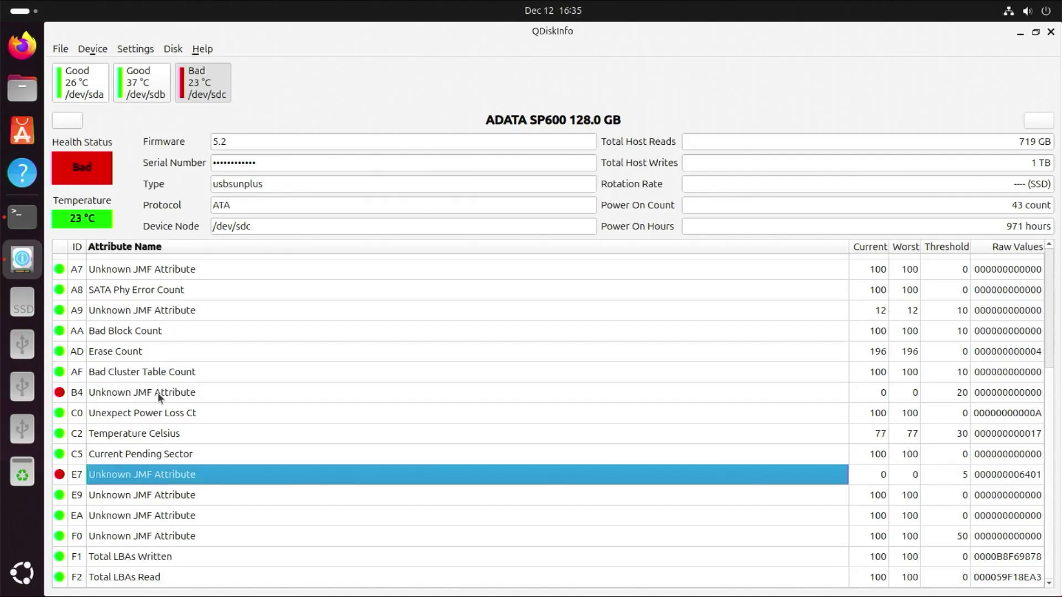
{"action": "left_click", "coordinate": [161, 394]}
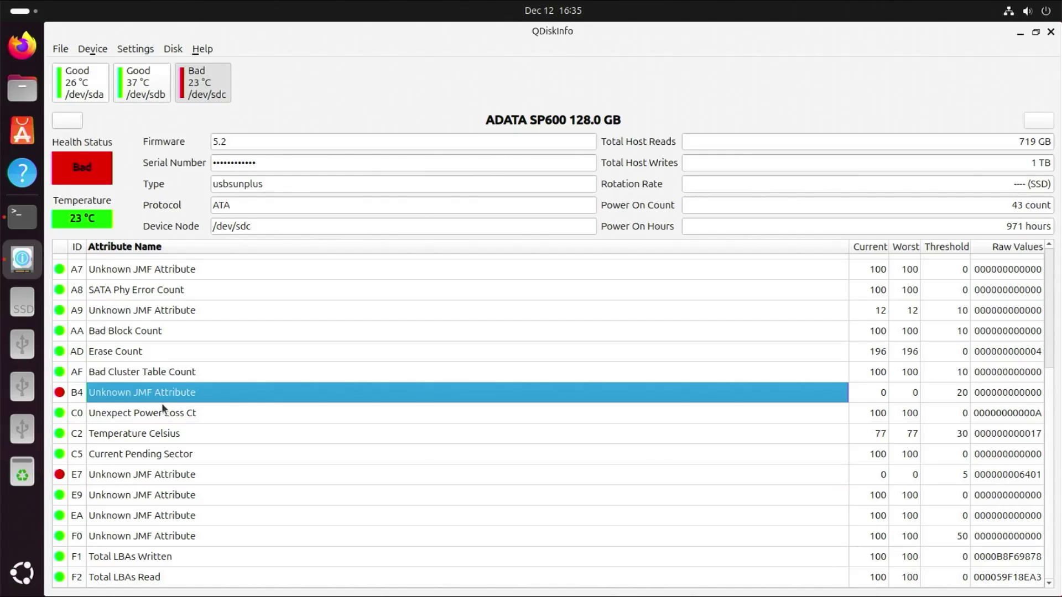
{"action": "left_click", "coordinate": [158, 475]}
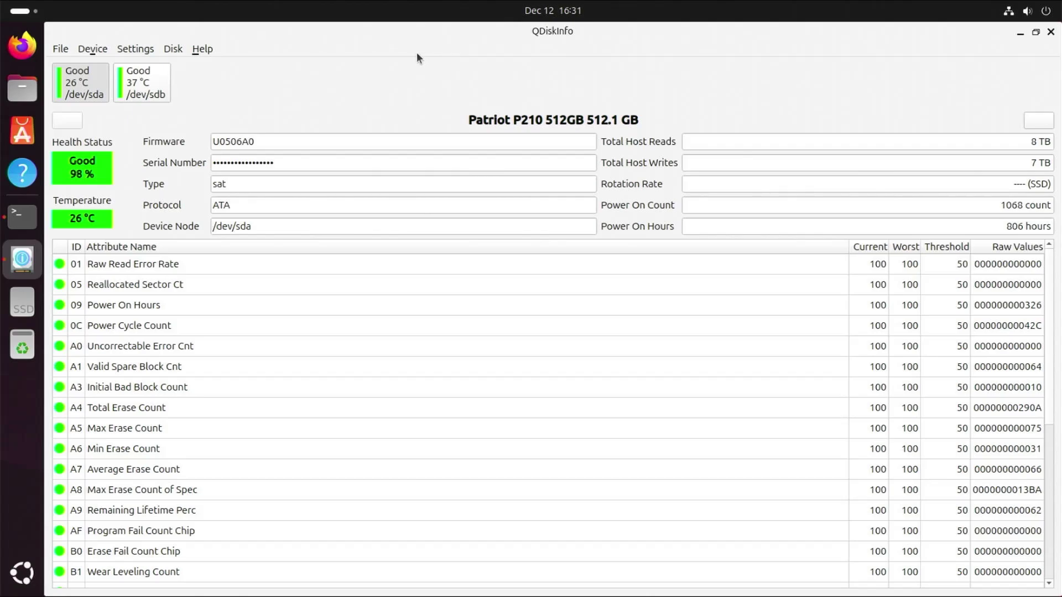
{"action": "left_click", "coordinate": [208, 93]}
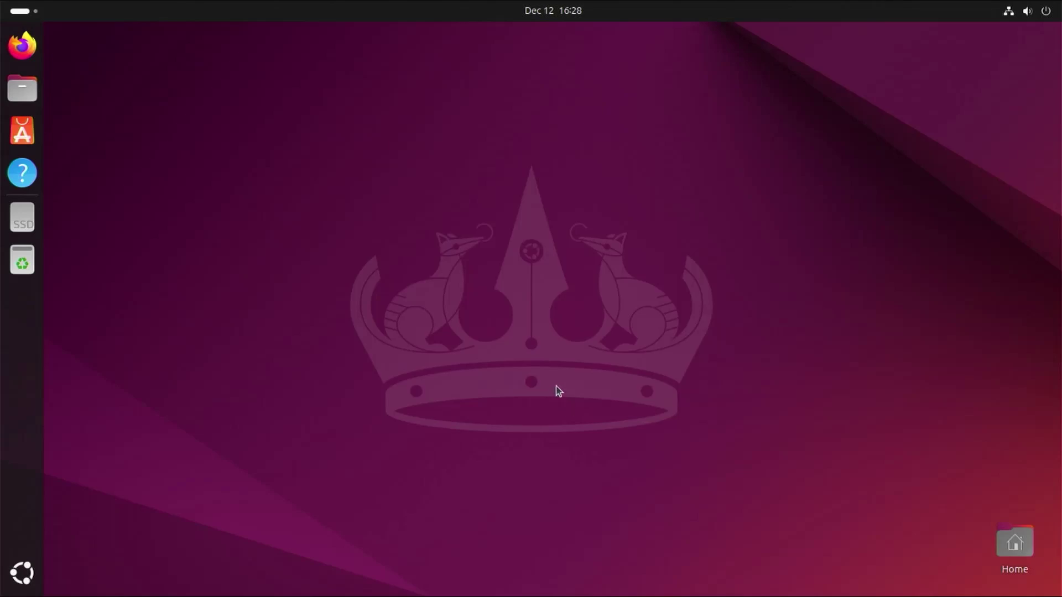
Launch Terminal from the application search
{"action": "key", "text": "super"}
{"action": "type", "text": "terminal"}
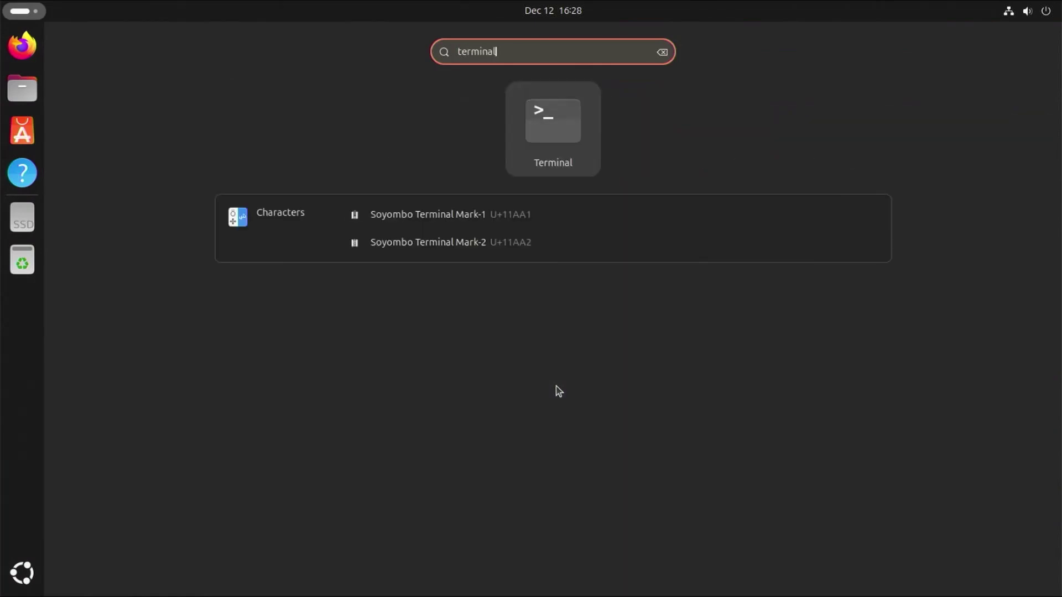
{"action": "key", "text": "Return"}
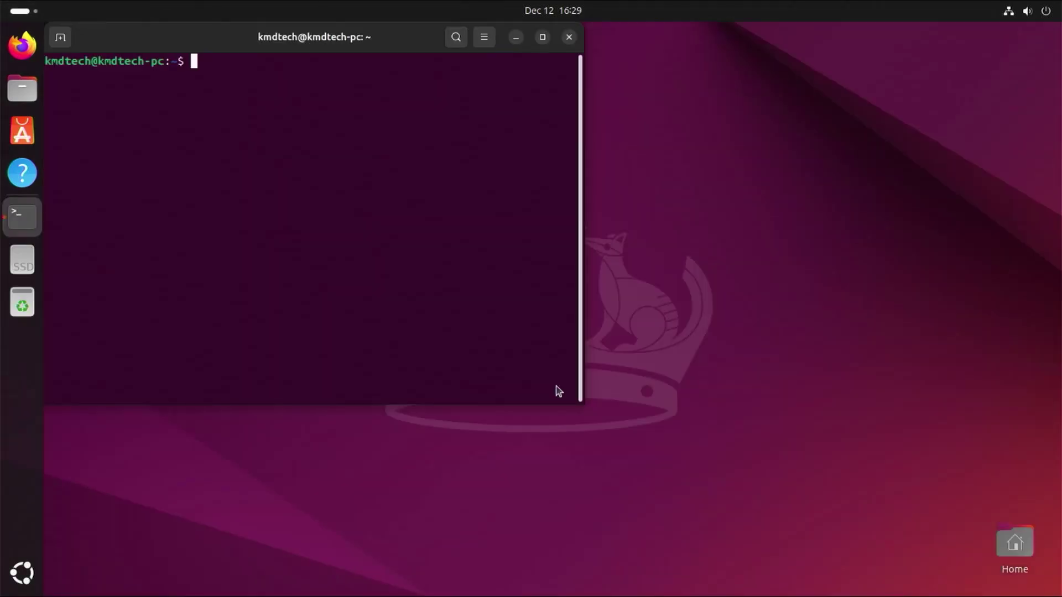
Add the ppa:ubuntuhandbook1/qdiskinfo repository with sudo add-apt-repository, authenticating and confirming
{"action": "type", "text": "sudo add-a"}
{"action": "key", "text": "Tab"}
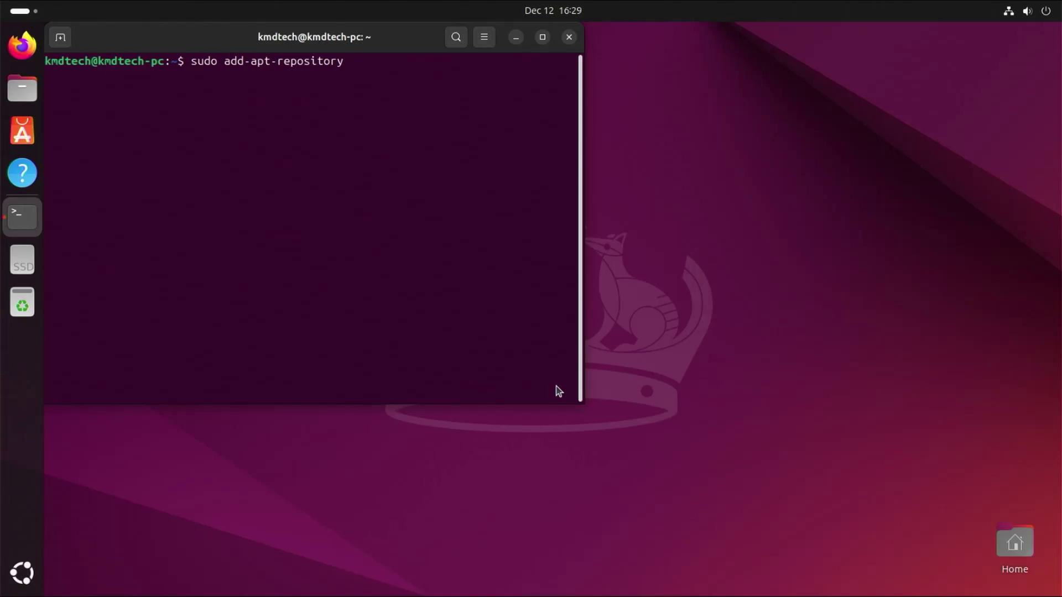
{"action": "type", "text": "ppa:ubuntuhandb"}
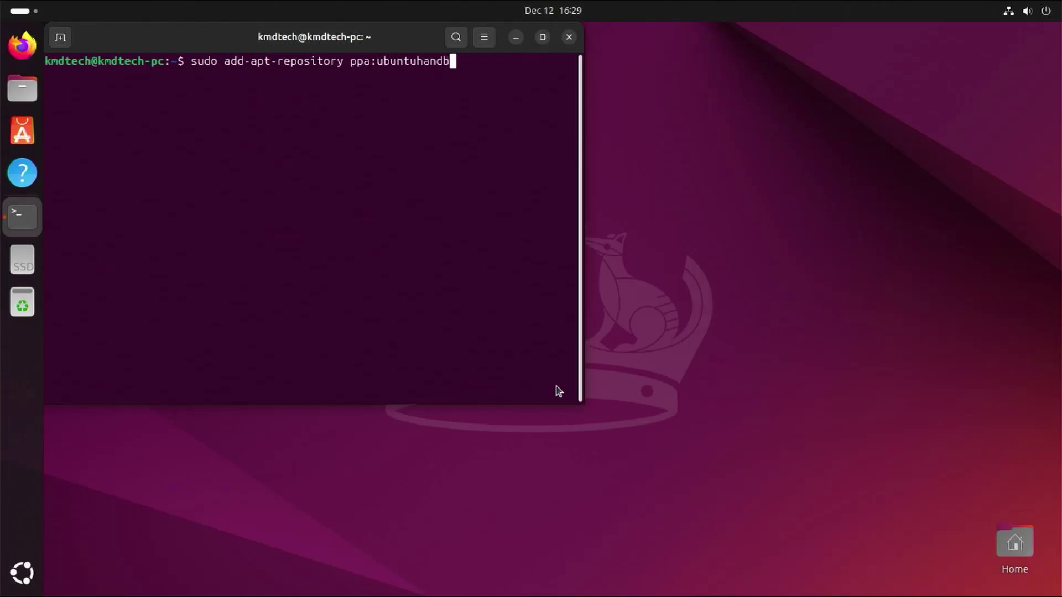
{"action": "type", "text": "ook1/qdiskinfo"}
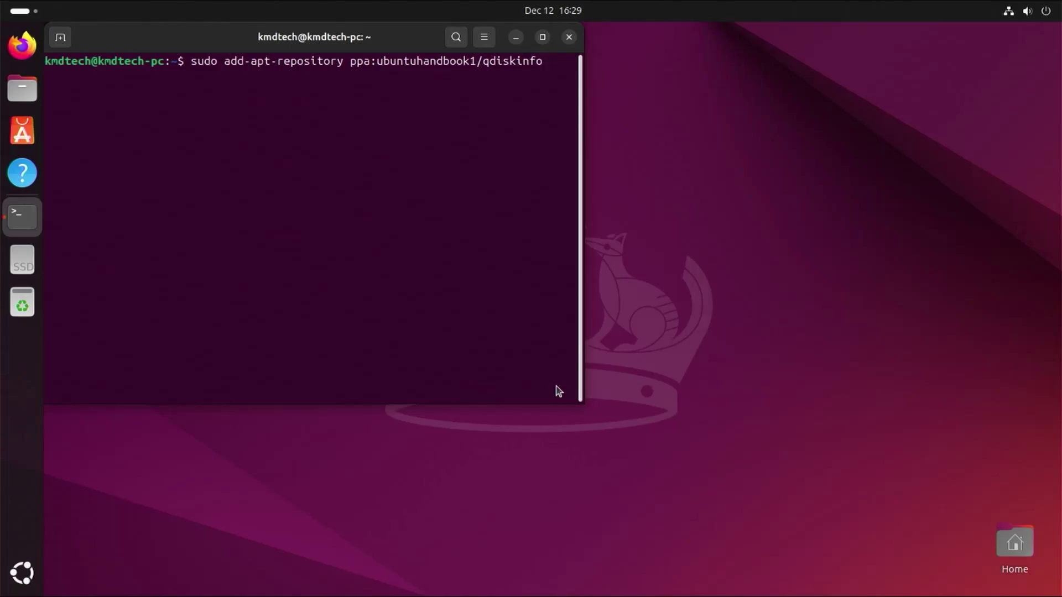
{"action": "key", "text": "Return"}
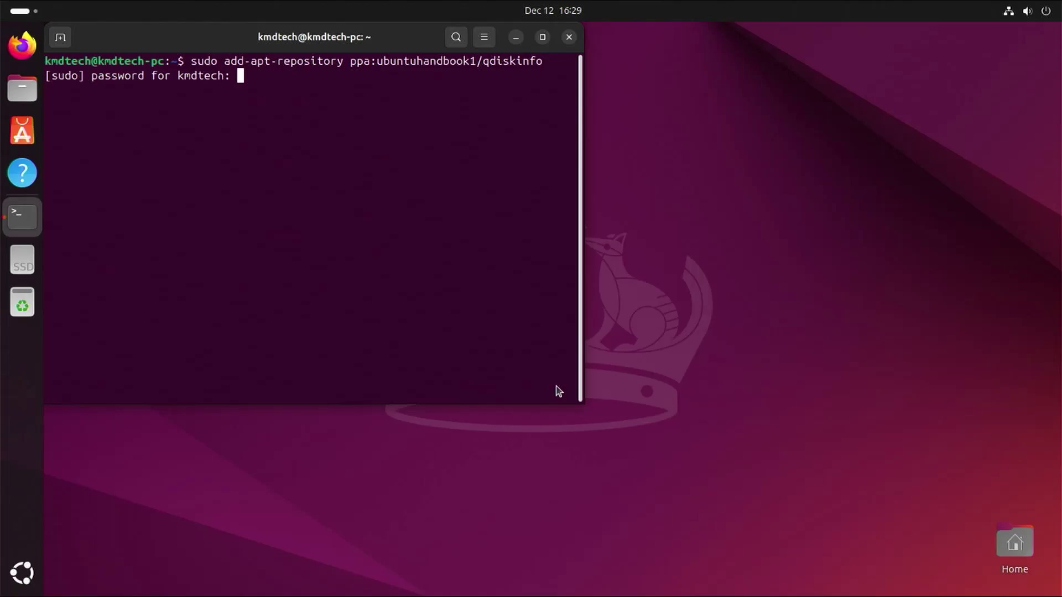
{"action": "key", "text": "Return"}
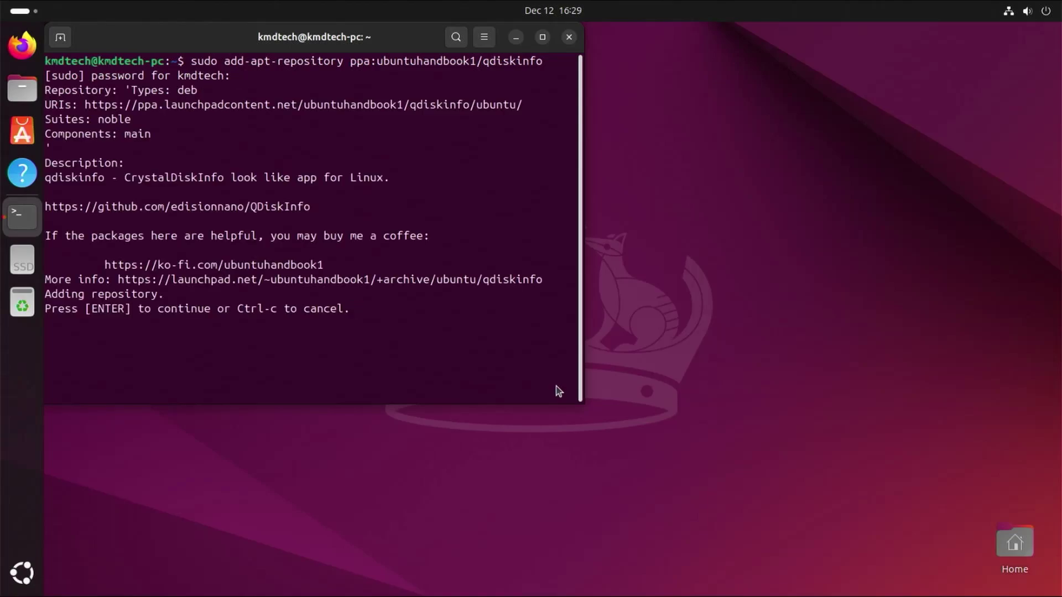
{"action": "key", "text": "Return"}
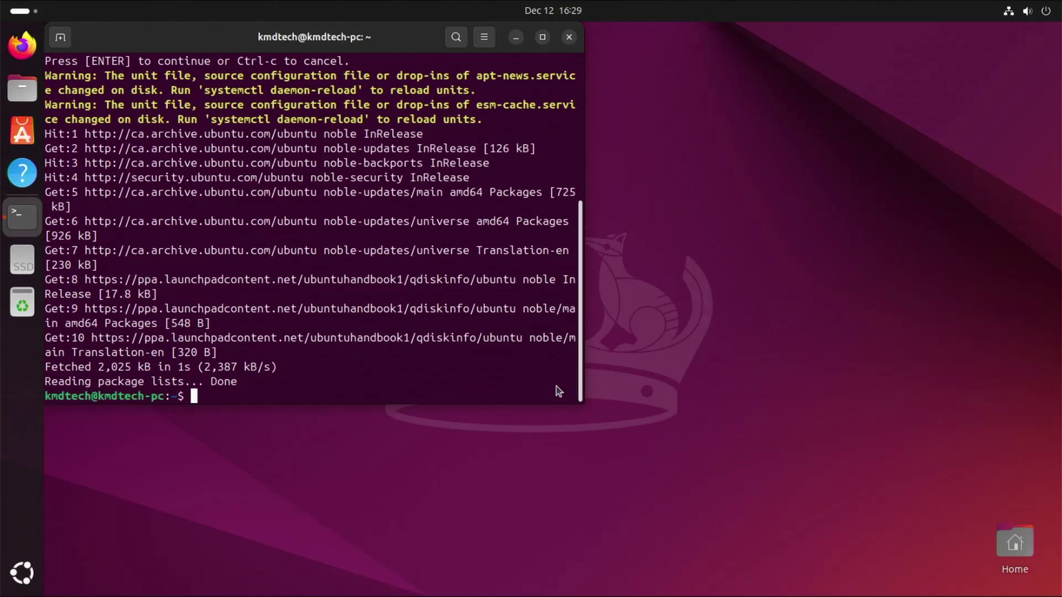
Run sudo apt update, then install qdiskinfo 0.3-0build1~ubuntu2404 with sudo apt install qdiskinfo
{"action": "type", "text": "sudo apt update"}
{"action": "key", "text": "Return"}
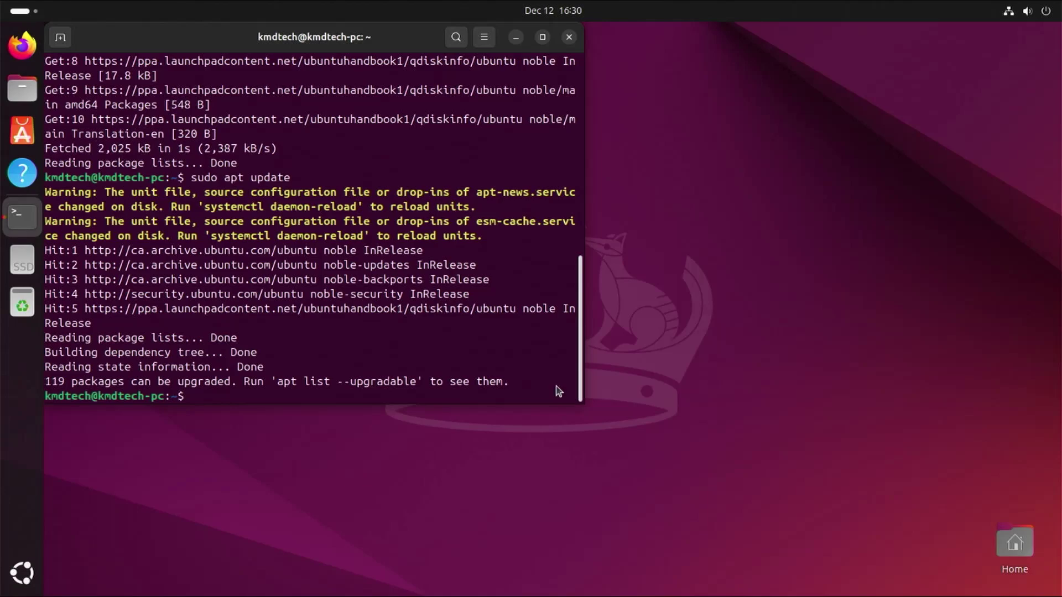
{"action": "type", "text": "sudo apt install qdi"}
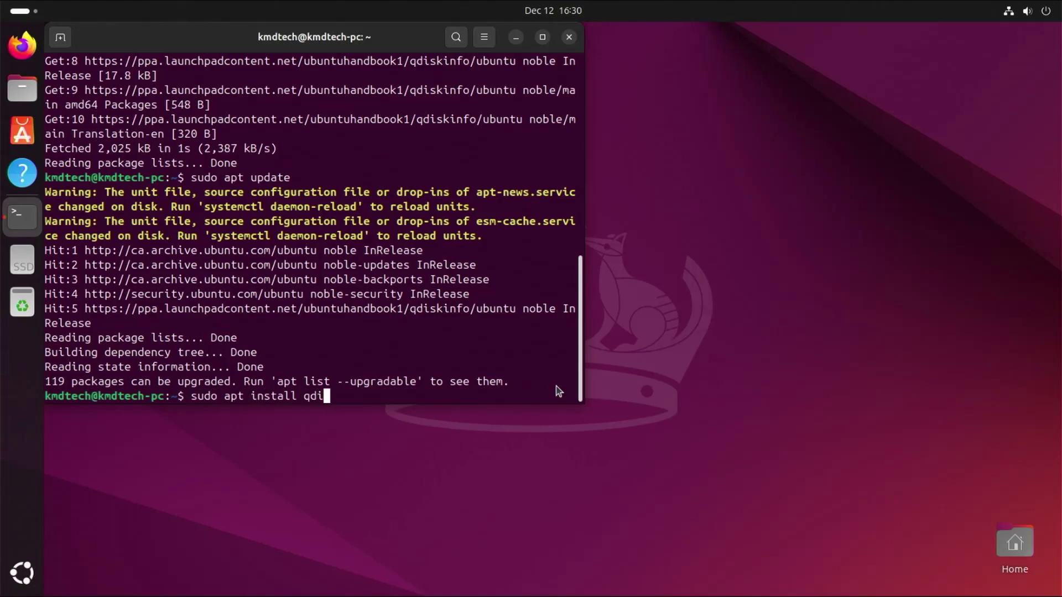
{"action": "type", "text": "skinfo"}
{"action": "key", "text": "Return"}
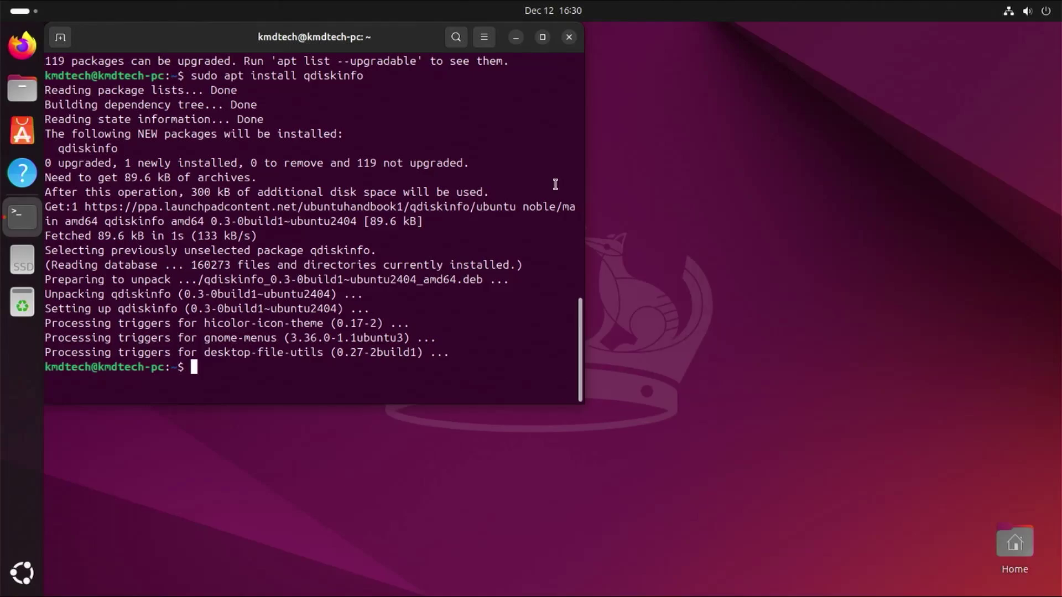
Launch QDiskInfo, authenticate with the password, and scroll the Patriot P210 SMART attribute table
{"action": "key", "text": "super"}
{"action": "type", "text": "qdiski"}
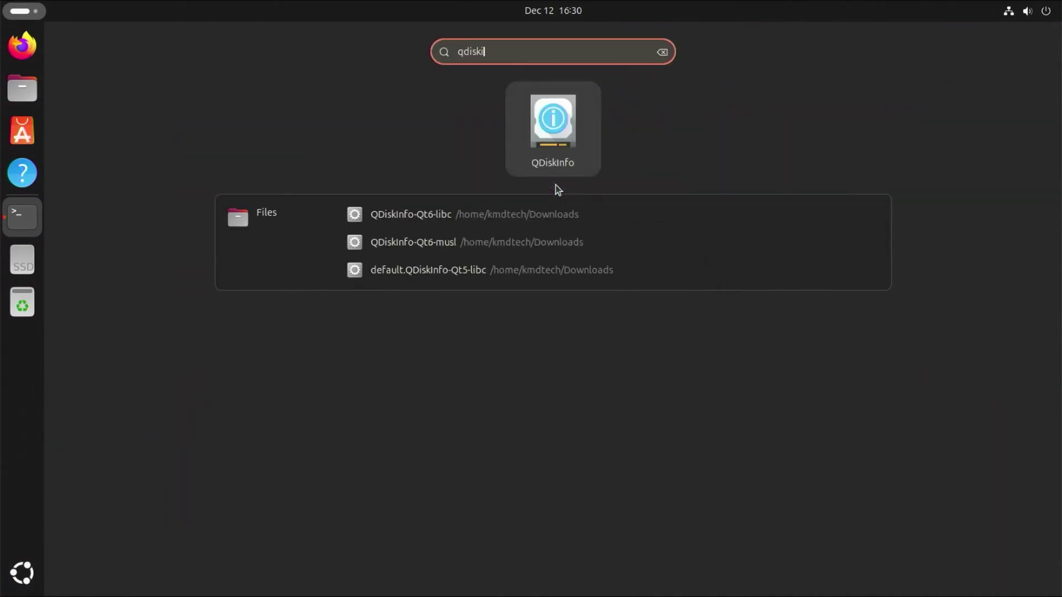
{"action": "key", "text": "Return"}
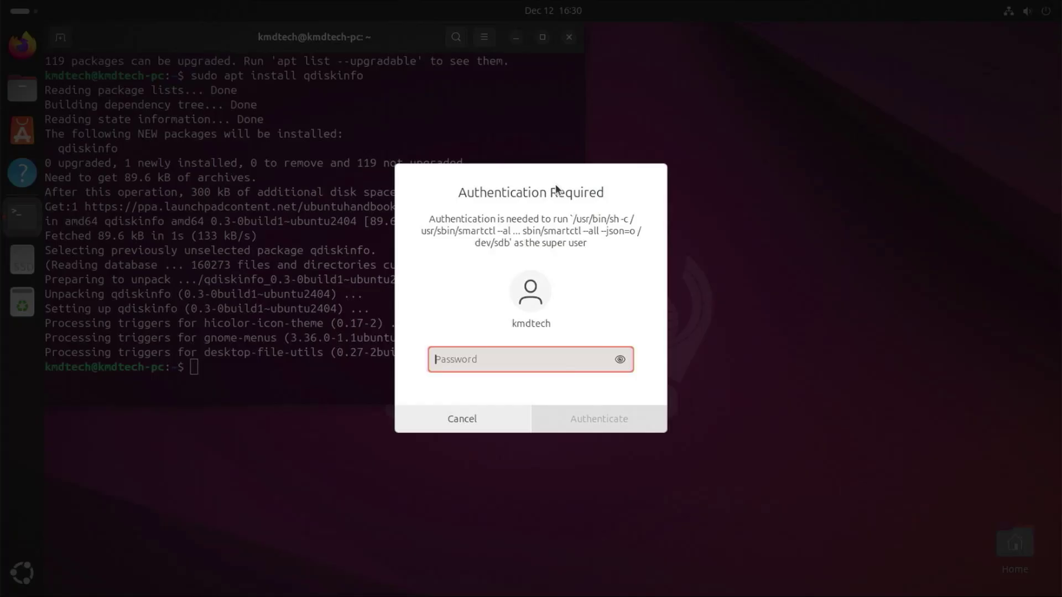
{"action": "type", "text": "*********"}
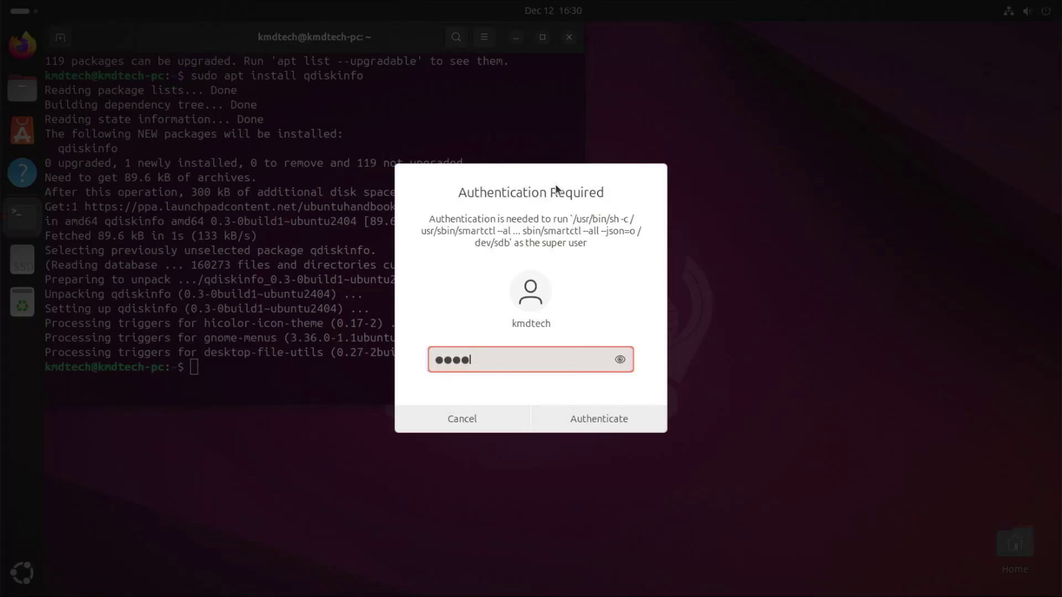
{"action": "key", "text": "Return"}
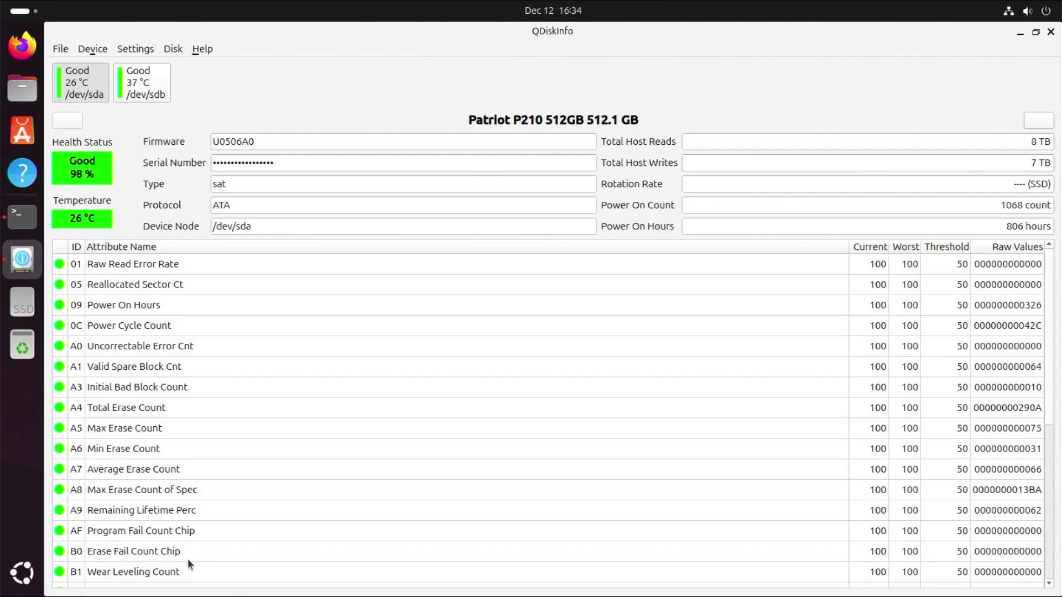
{"action": "scroll", "coordinate": [191, 550], "scroll_direction": "down", "scroll_amount": 3}
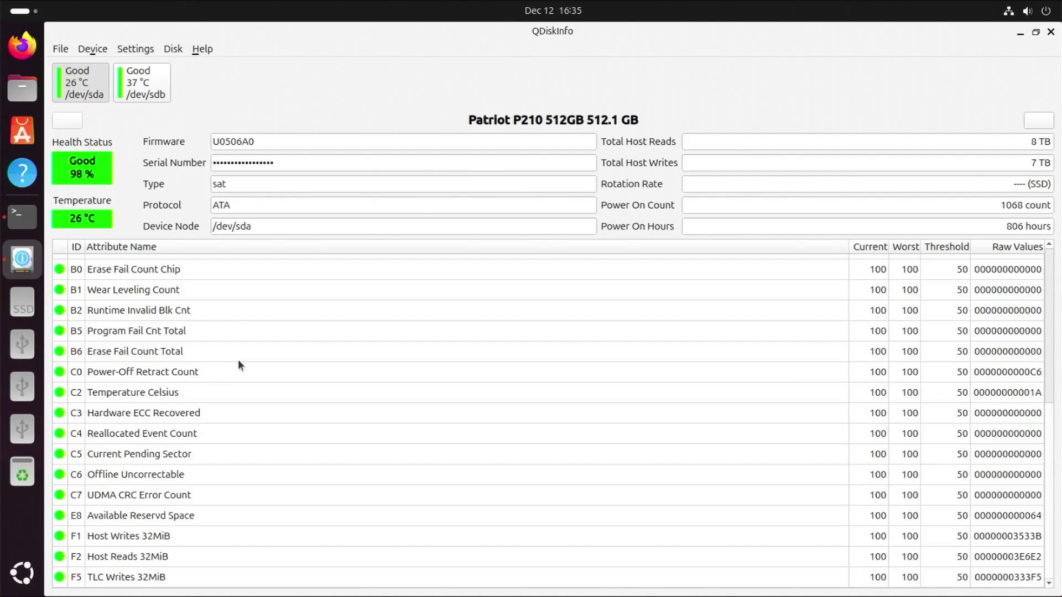
Rescan drives via Device > Refresh Devices with authentication, then show the Bad ADATA SP600 /dev/sdc
{"action": "left_click", "coordinate": [102, 49]}
{"action": "left_click", "coordinate": [98, 68]}
{"action": "type", "text": "**********"}
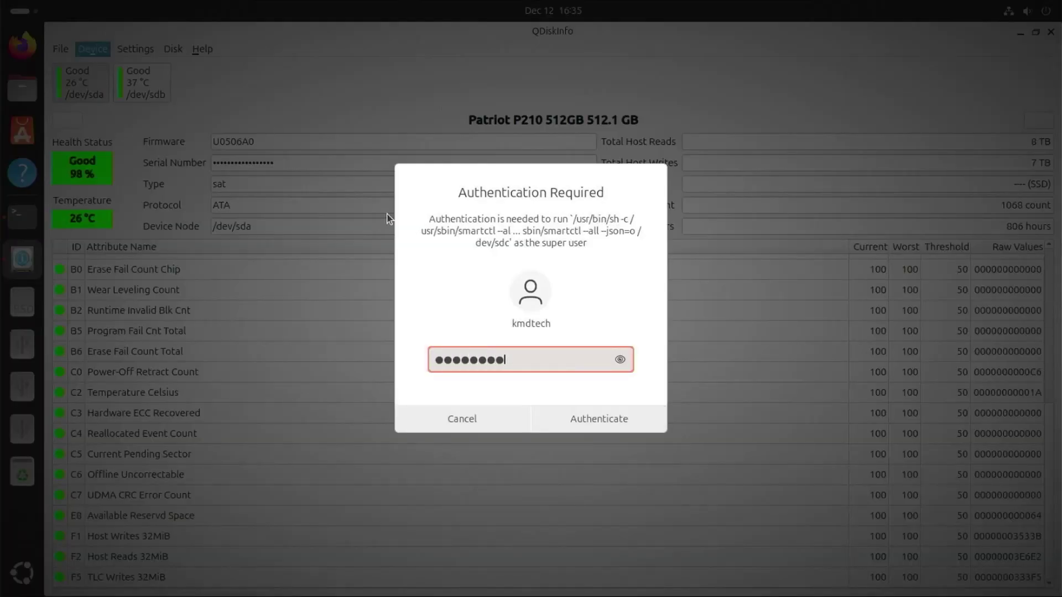
{"action": "key", "text": "Return"}
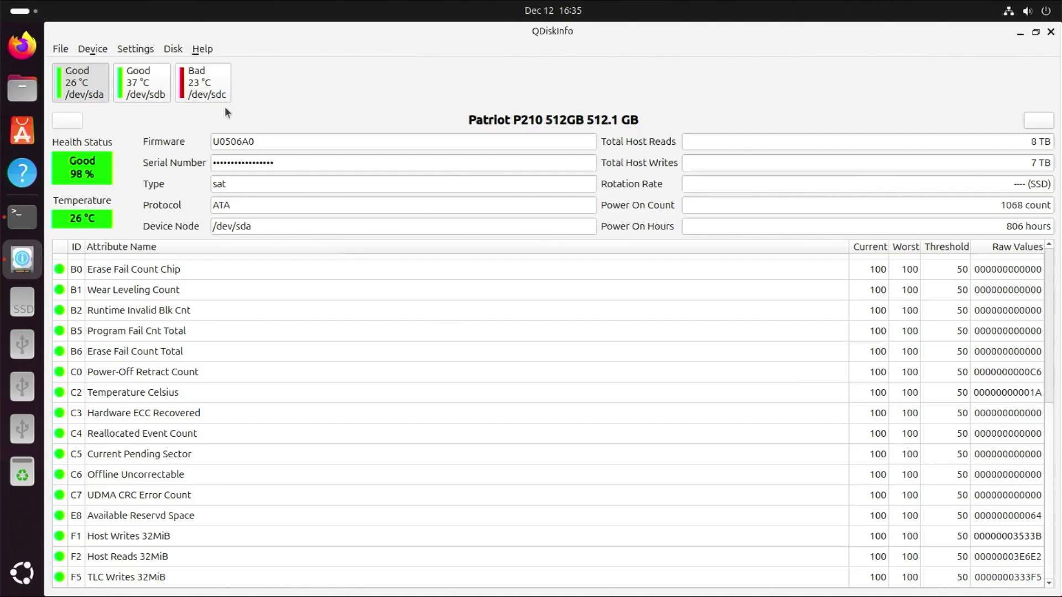
{"action": "left_click", "coordinate": [208, 93]}
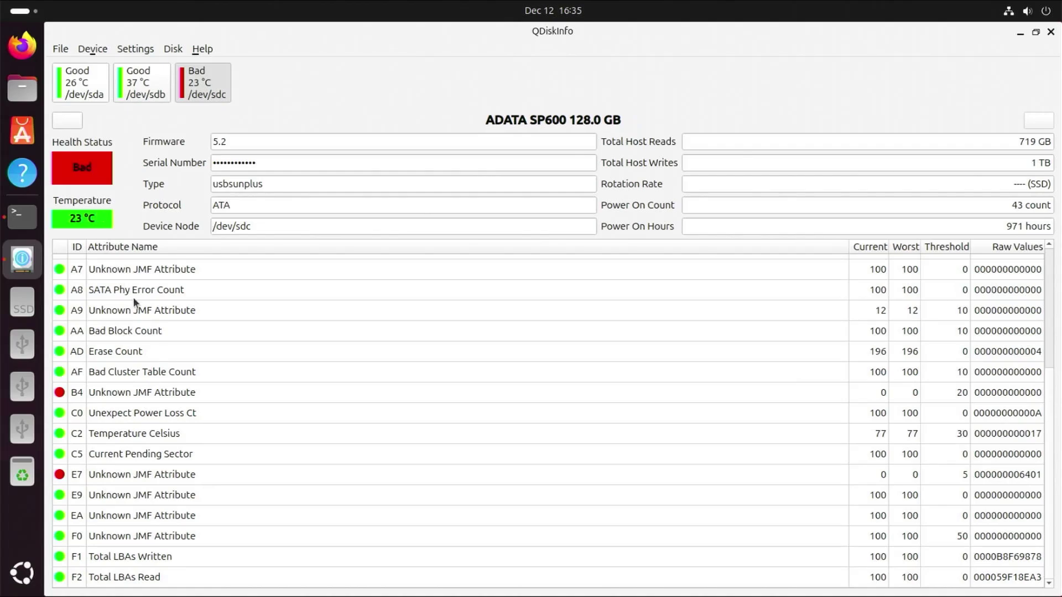
{"action": "left_click", "coordinate": [151, 395]}
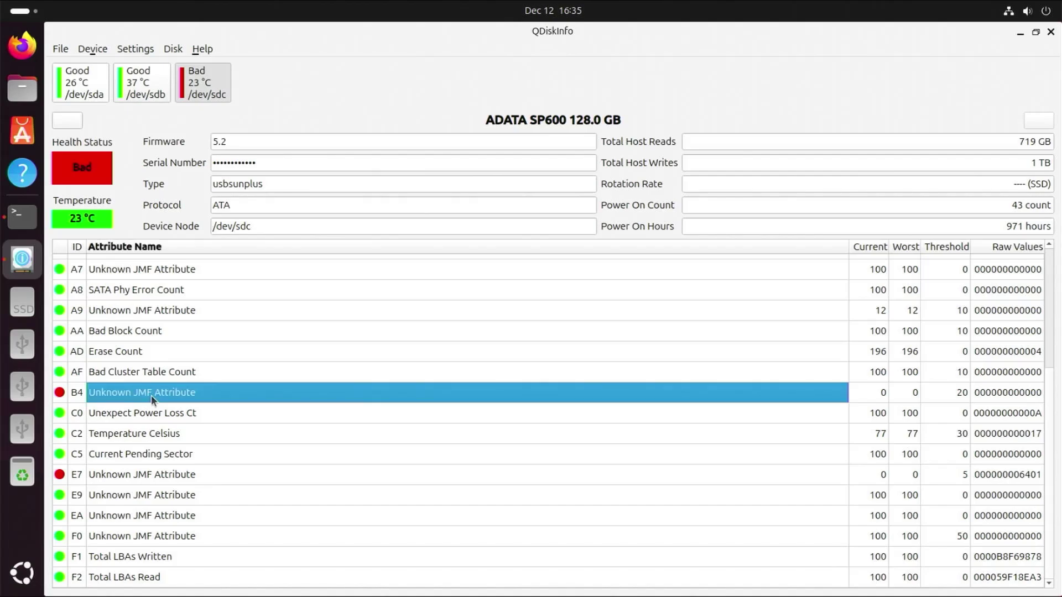
{"action": "left_click", "coordinate": [154, 468]}
{"action": "left_click", "coordinate": [160, 393]}
{"action": "left_click", "coordinate": [155, 473]}
{"action": "left_click", "coordinate": [173, 393]}
{"action": "left_click", "coordinate": [146, 479]}
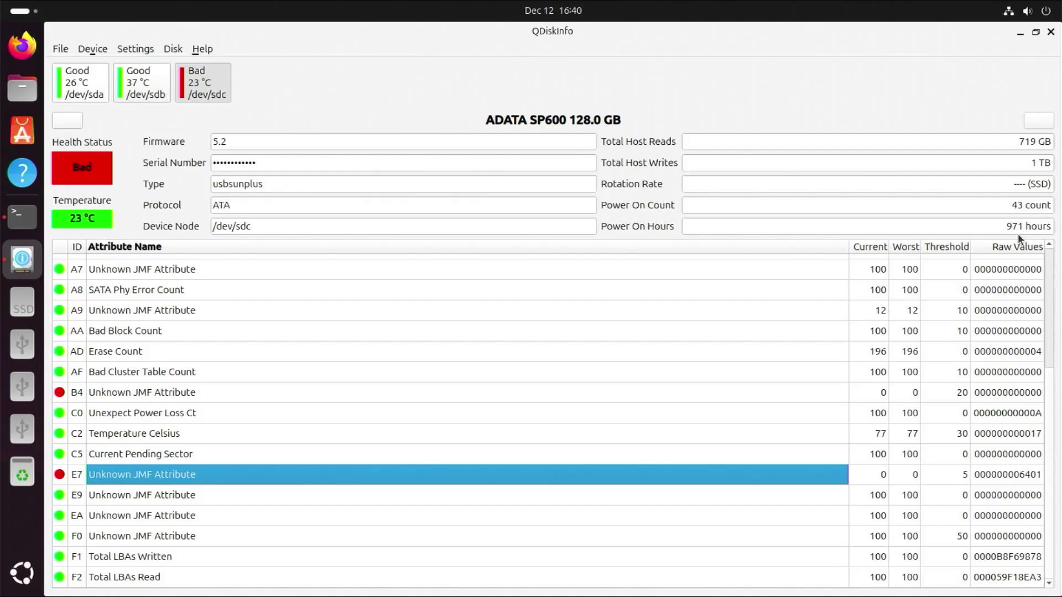
Open a new terminal and list the /dev/sdc partition table with sudo fdisk -l
{"action": "key", "text": "ctrl+alt+t"}
{"action": "type", "text": "sud"}
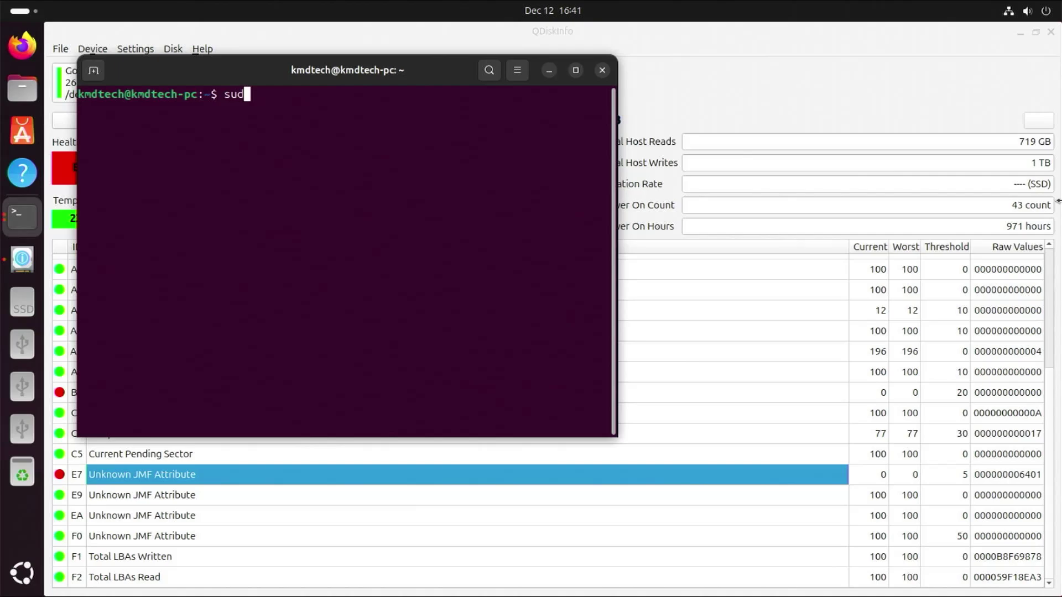
{"action": "type", "text": "o fdisk -l /dev/sdc"}
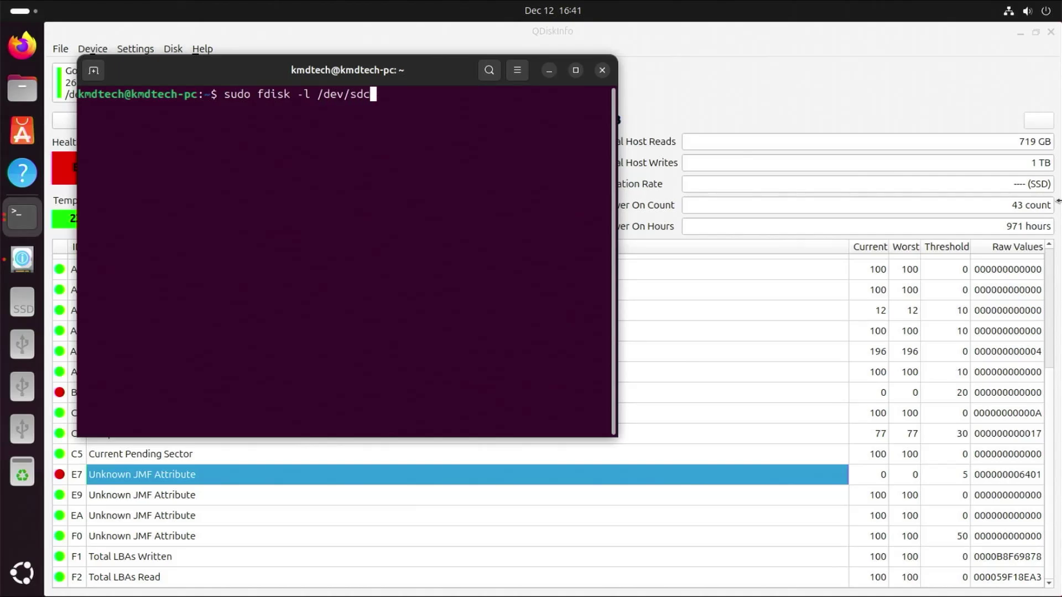
{"action": "key", "text": "Return"}
{"action": "key", "text": "Return"}
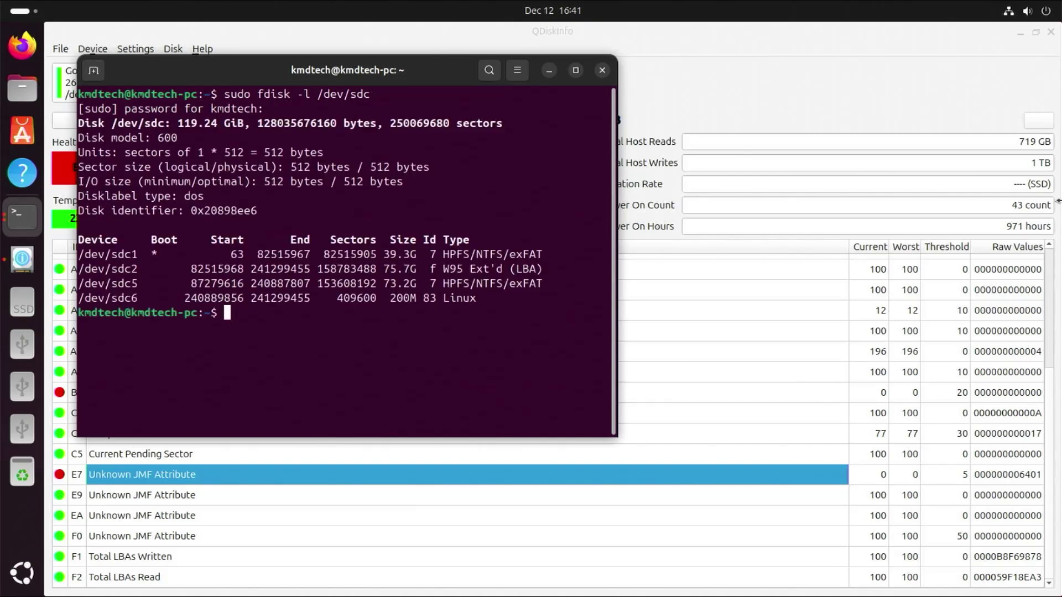
Mount the first partition /dev/sdc1 at /mnt with sudo mount
{"action": "type", "text": "sudo mount /d"}
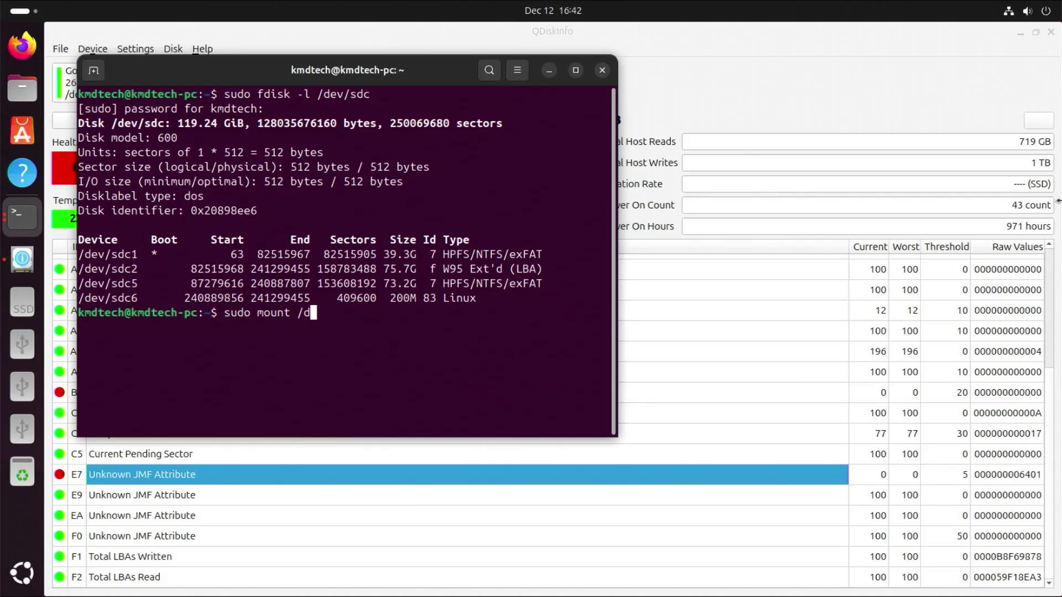
{"action": "type", "text": "ev/sdc1 /mnt"}
{"action": "key", "text": "Return"}
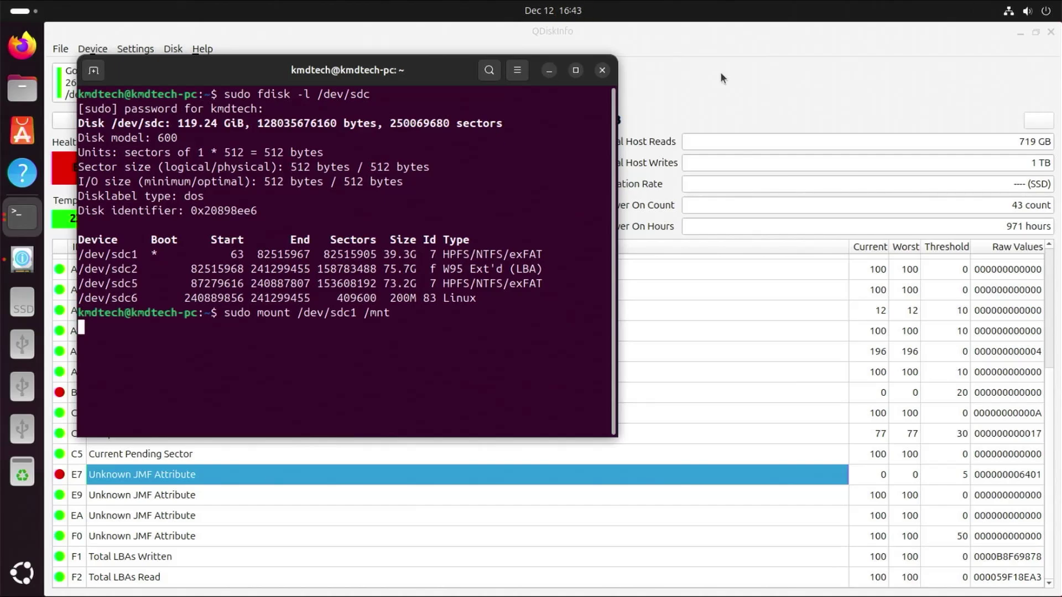
{"action": "key", "text": "Return"}
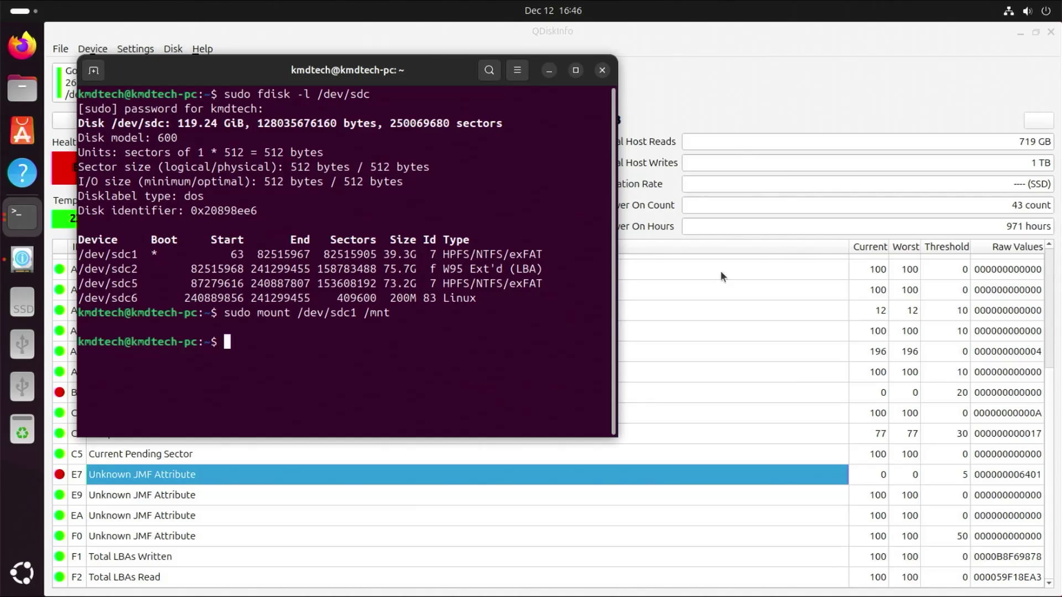
List /mnt with ls -al and interrupt the hanging listing with Ctrl+C
{"action": "type", "text": "ls -al /mnt"}
{"action": "key", "text": "Return"}
{"action": "key", "text": "ctrl+c"}
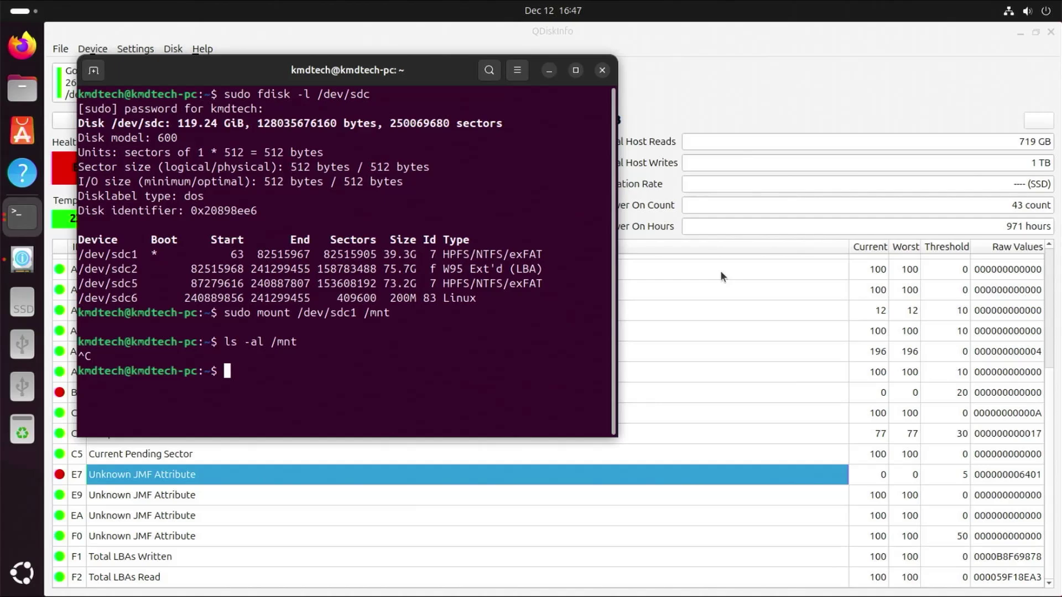
Unmount /dev/sdc1 from /mnt, retrying umount with sudo
{"action": "type", "text": "umount /mnt"}
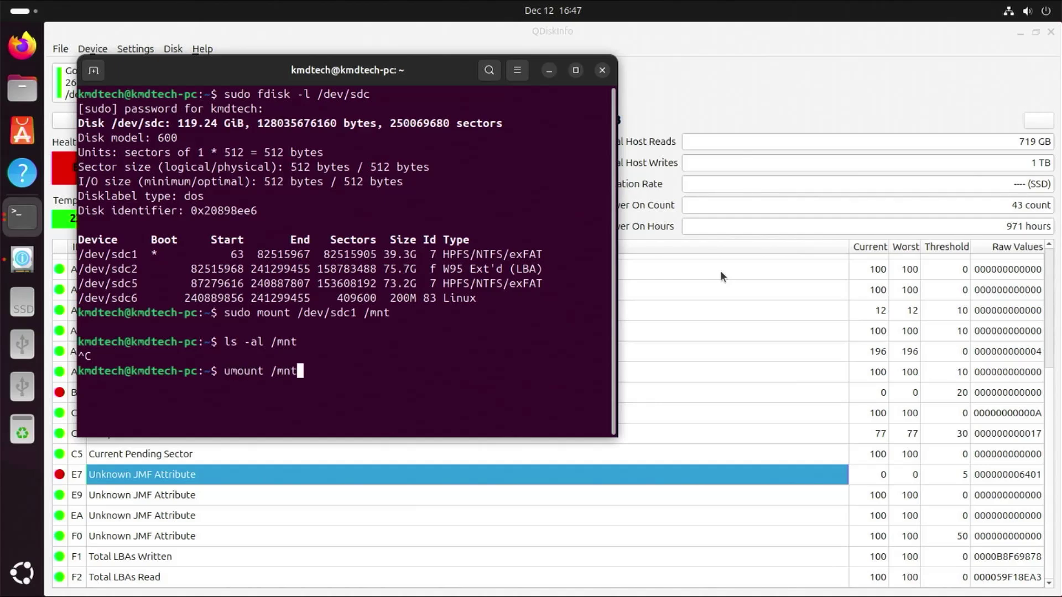
{"action": "key", "text": "Return"}
{"action": "type", "text": "sudo "}
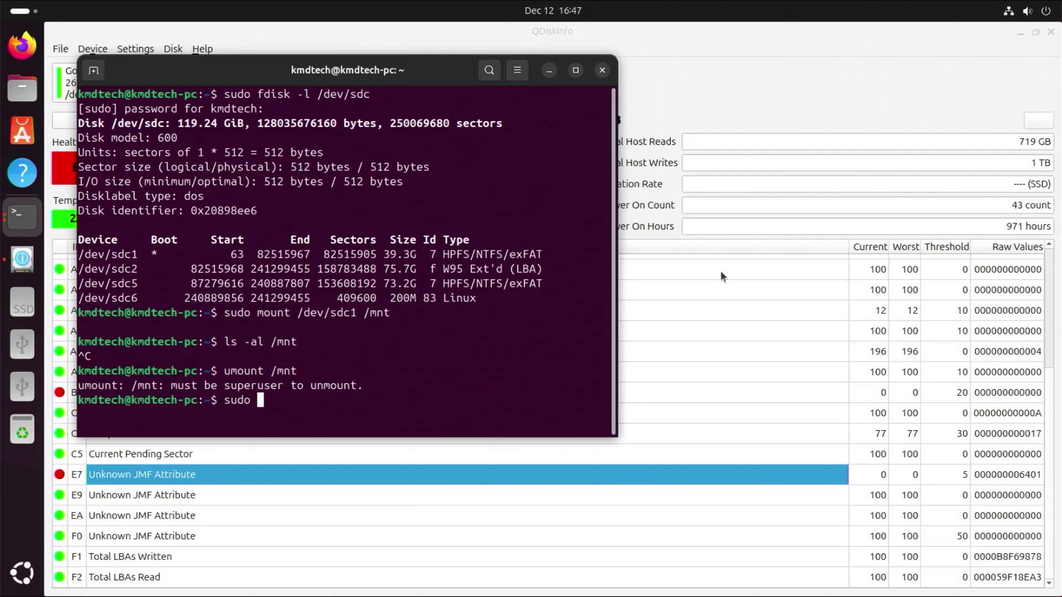
{"action": "type", "text": "umount /mnt"}
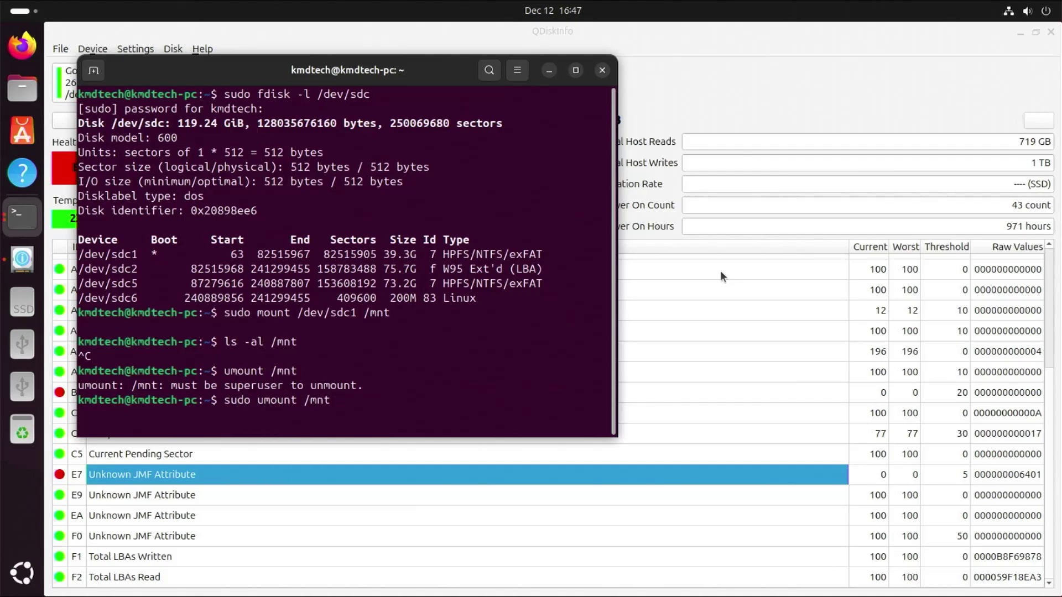
{"action": "key", "text": "Return"}
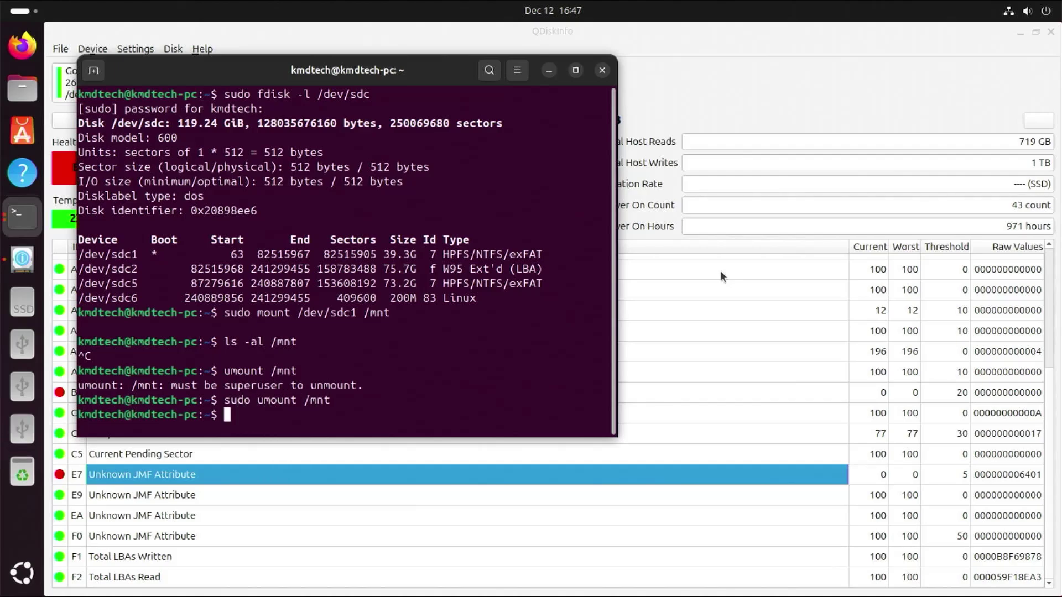